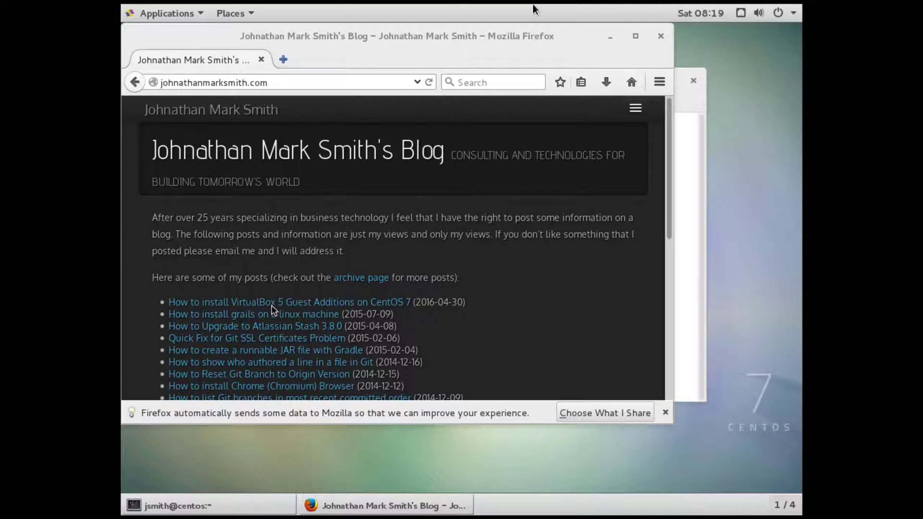
Step: Open the 'How to install VirtualBox 5 Guest Additions on CentOS 7' post and highlight its yum commands
{"action": "left_click", "coordinate": [360, 302]}
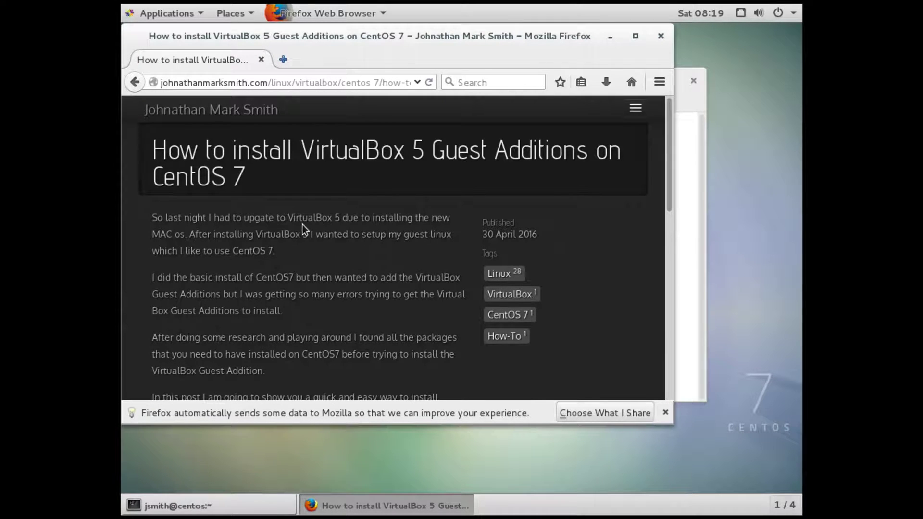
{"action": "scroll", "coordinate": [248, 224], "scroll_direction": "down", "scroll_amount": 2}
{"action": "scroll", "coordinate": [246, 226], "scroll_direction": "down", "scroll_amount": 3}
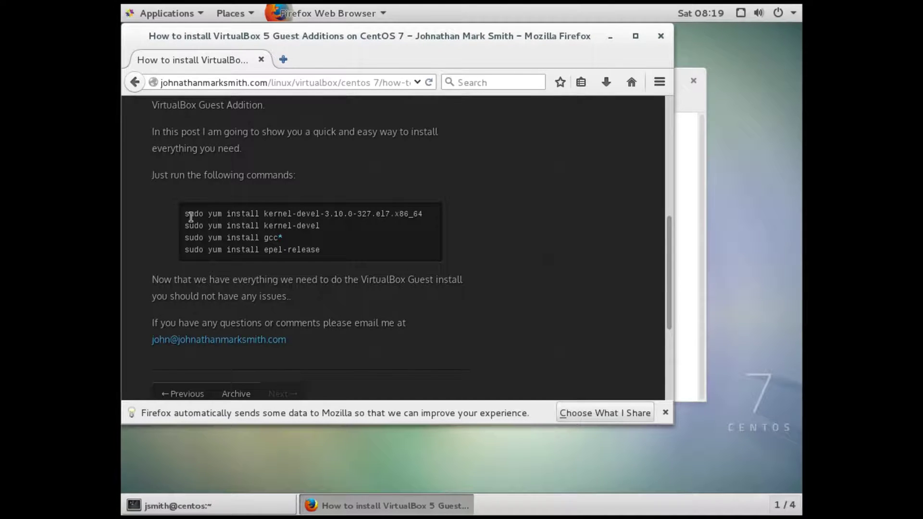
{"action": "left_click_drag", "start_coordinate": [185, 214], "coordinate": [333, 249]}
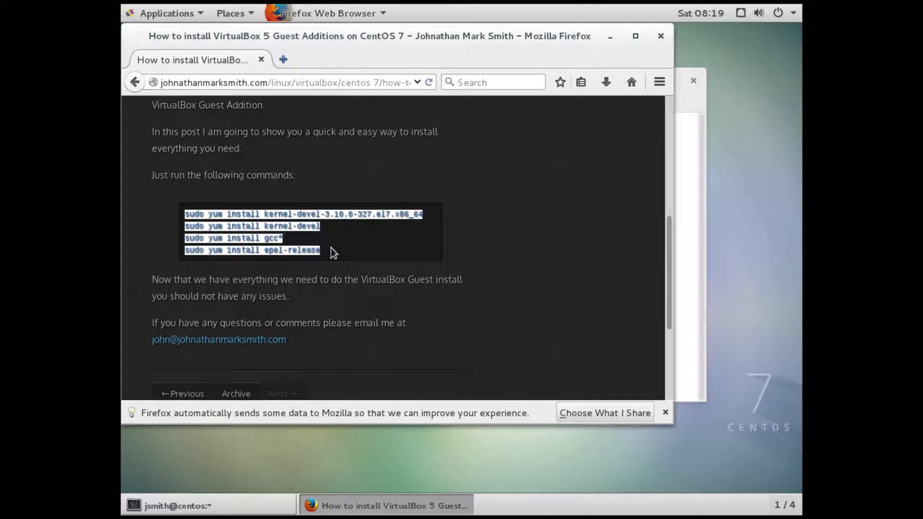
Step: Paste and run the sudo kernel-devel install, entering the password and accepting the package and CentOS 7 key
{"action": "left_click", "coordinate": [690, 226]}
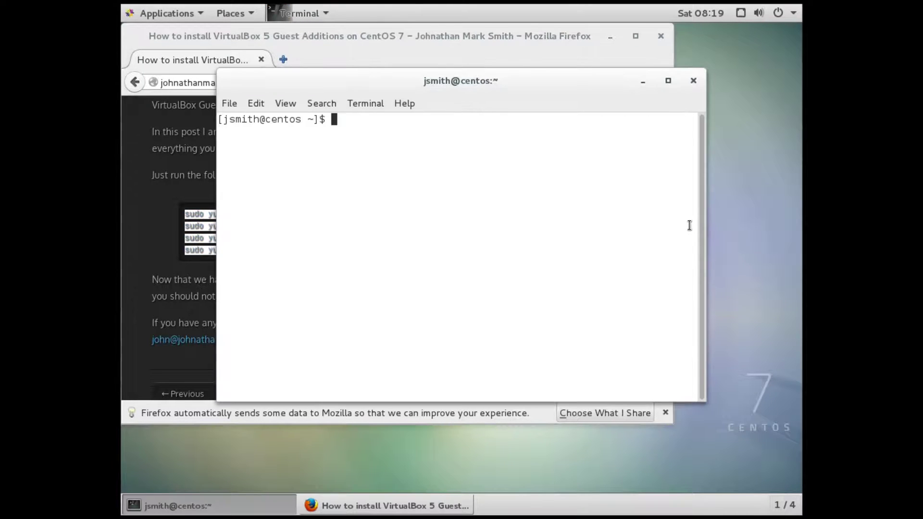
{"action": "left_click", "coordinate": [260, 106]}
{"action": "left_click", "coordinate": [264, 137]}
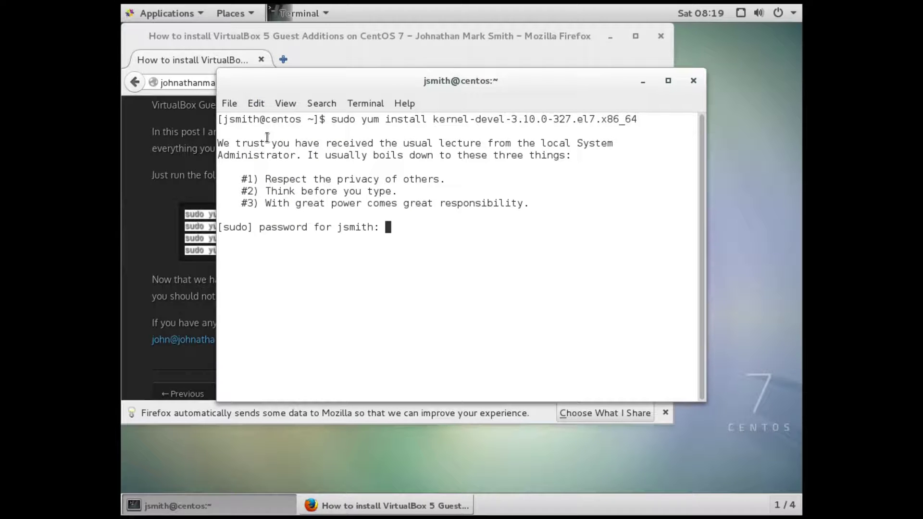
{"action": "key", "text": "Return"}
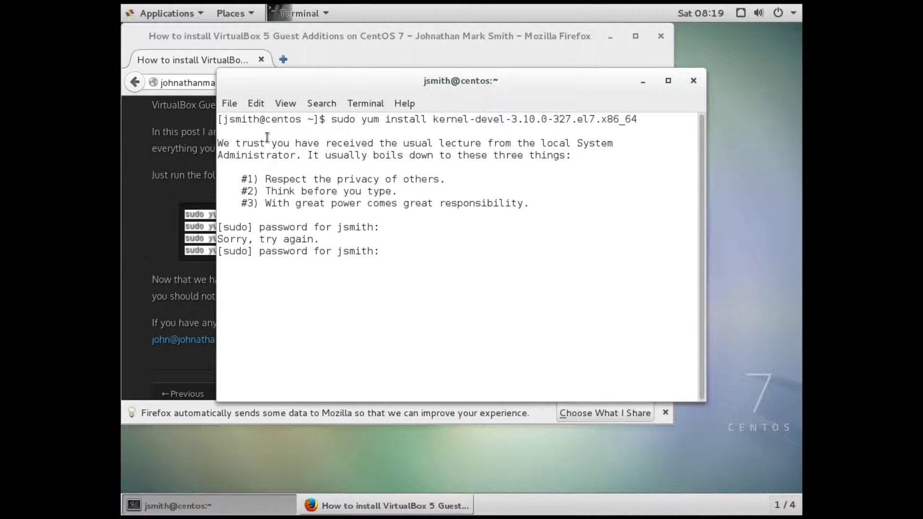
{"action": "key", "text": "Return"}
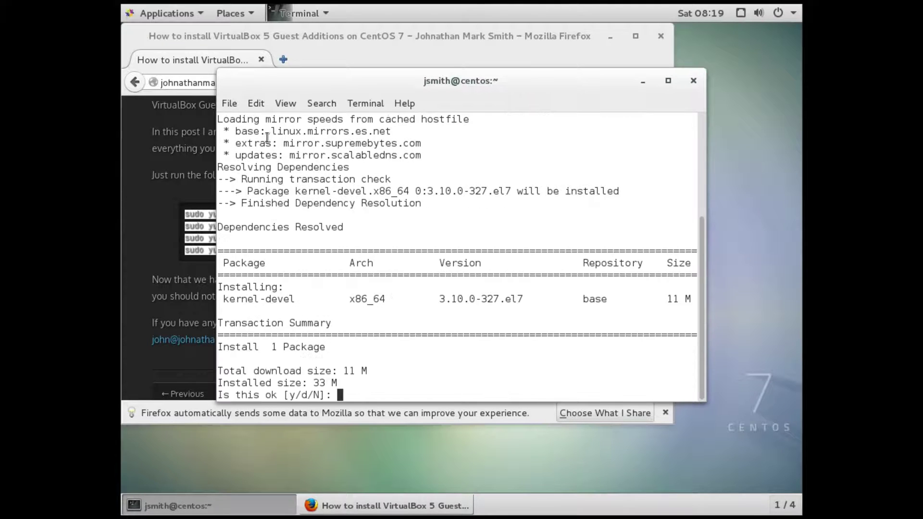
{"action": "type", "text": "y"}
{"action": "key", "text": "Return"}
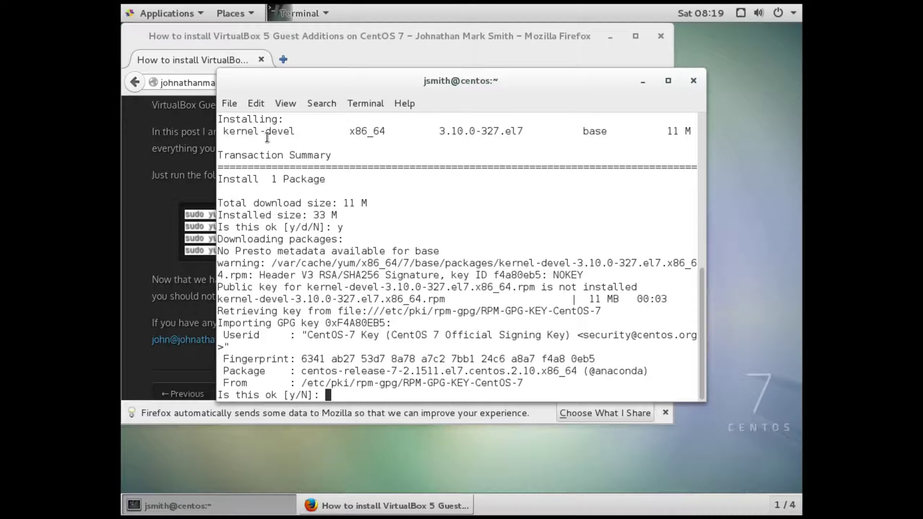
{"action": "type", "text": "y"}
{"action": "key", "text": "Return"}
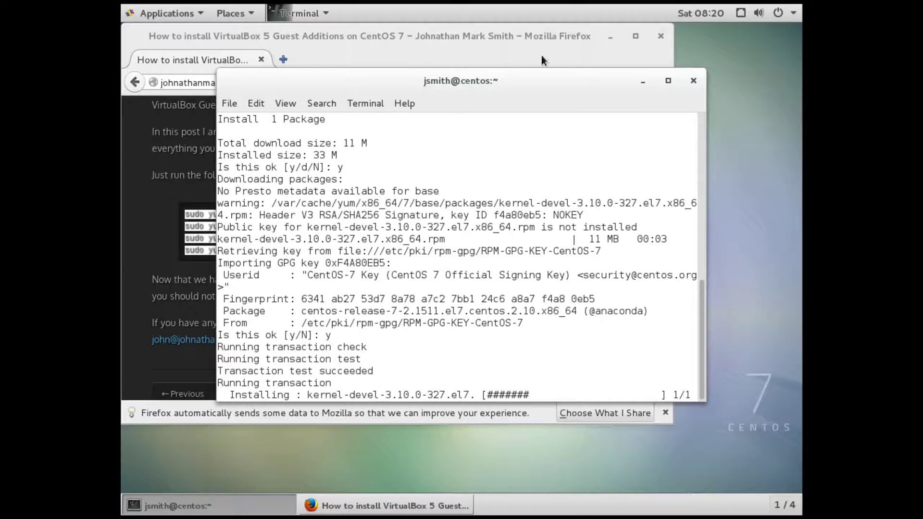
Step: Shift the terminal right and switch windows while kernel-devel-3.10.0-327.el7 finishes with Complete!
{"action": "left_click_drag", "start_coordinate": [395, 73], "coordinate": [436, 75]}
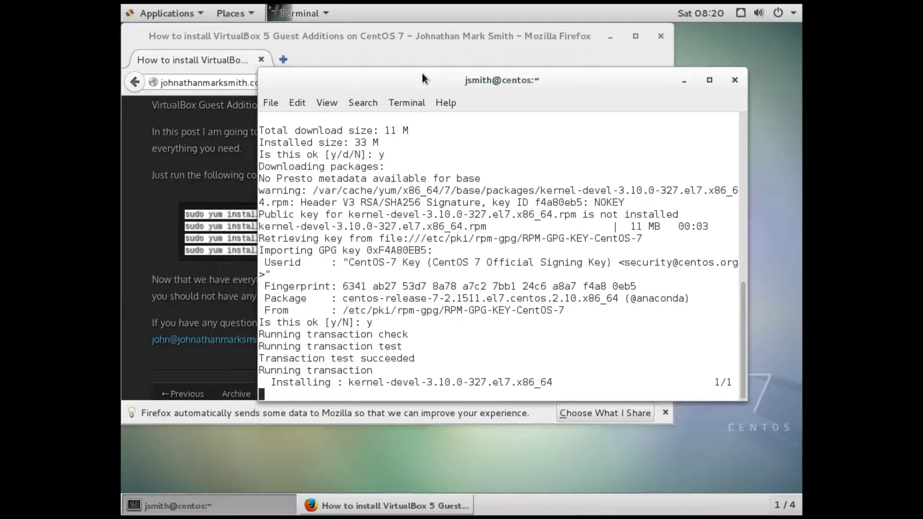
{"action": "left_click_drag", "start_coordinate": [422, 73], "coordinate": [443, 75]}
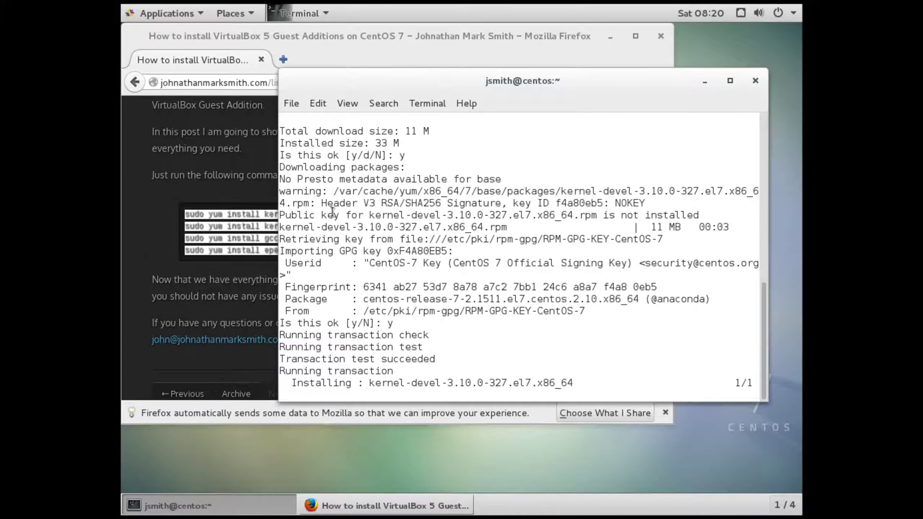
{"action": "left_click", "coordinate": [167, 210]}
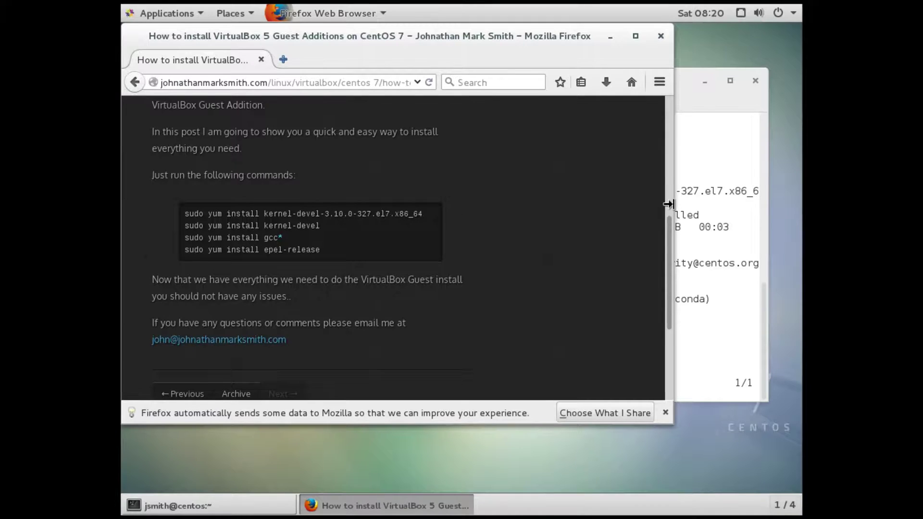
{"action": "left_click", "coordinate": [687, 204]}
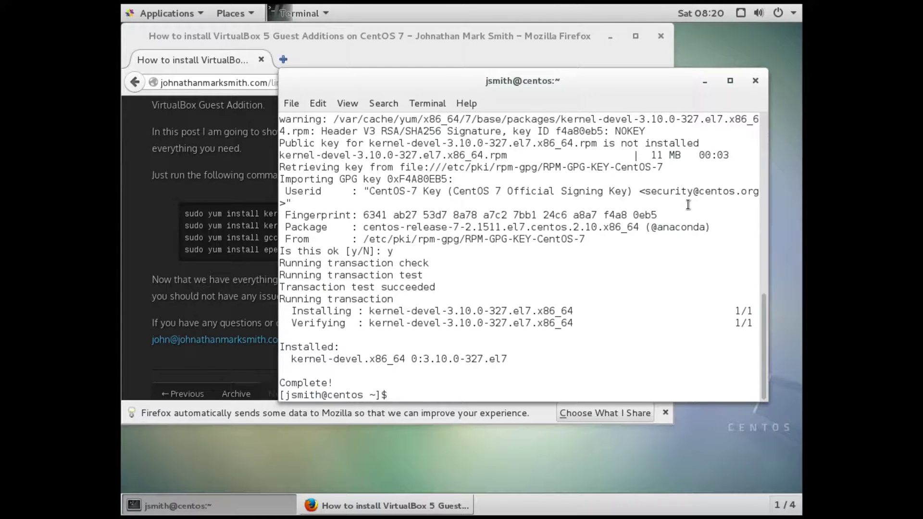
{"action": "type", "text": "sudo yum install kernel-devel-3.10.0-327.el7.x86_64"}
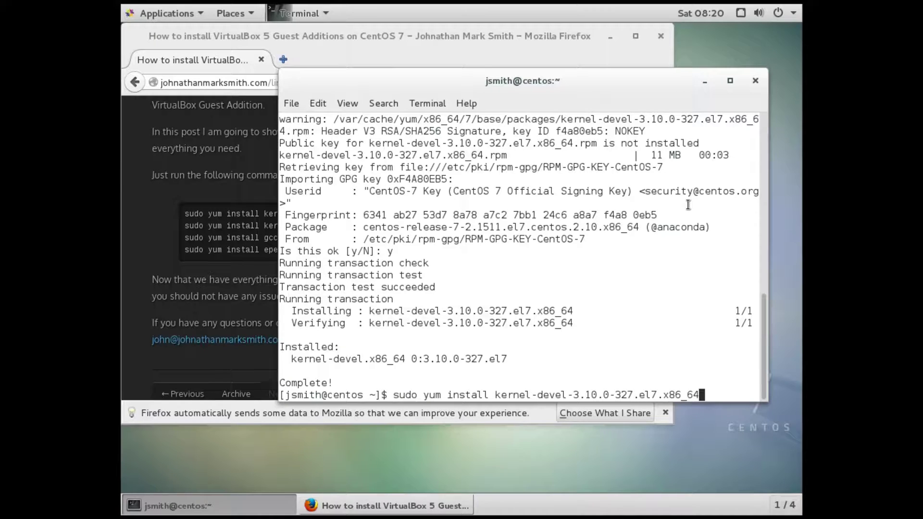
Step: Clear the shell prompt, then paste and run the kernel-devel install command
{"action": "key", "text": "Down"}
{"action": "type", "text": "exit"}
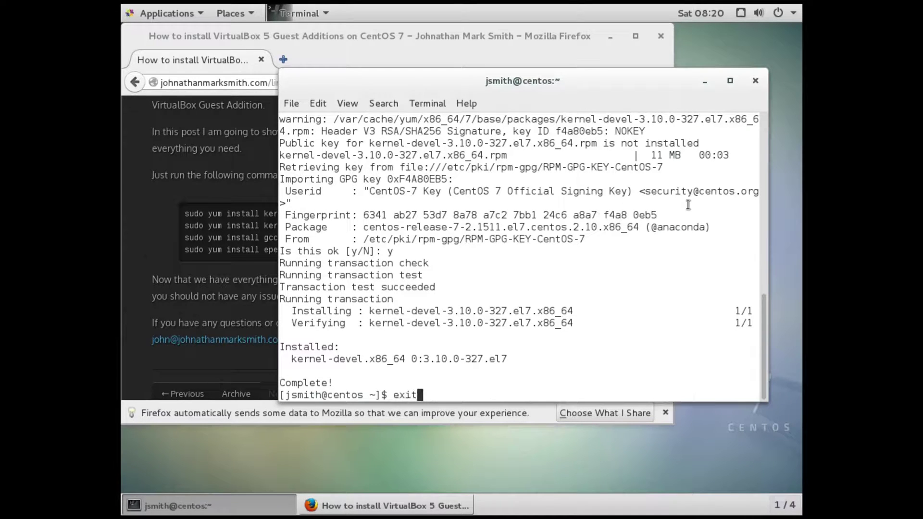
{"action": "key", "text": "BackSpace"}
{"action": "key", "text": "BackSpace"}
{"action": "key", "text": "BackSpace"}
{"action": "key", "text": "BackSpace"}
{"action": "left_click", "coordinate": [323, 102]}
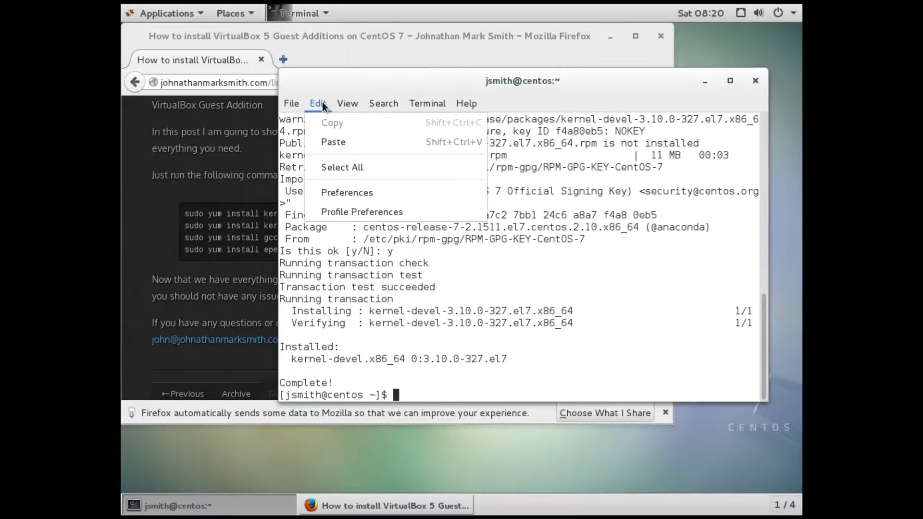
{"action": "left_click", "coordinate": [324, 137]}
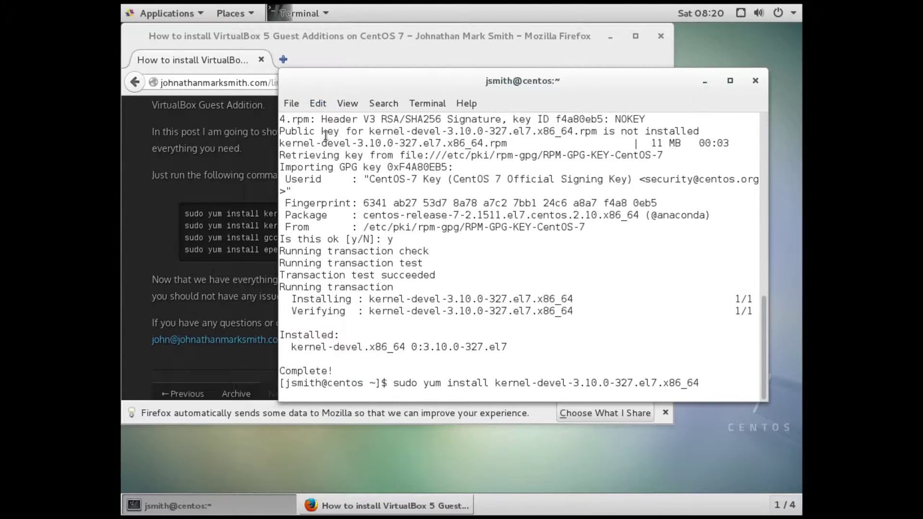
{"action": "key", "text": "Return"}
Step: Approve both yum prompts so kernel-devel 3.10.0-327.13.1 downloads, then return to the tutorial
{"action": "left_click", "coordinate": [273, 217]}
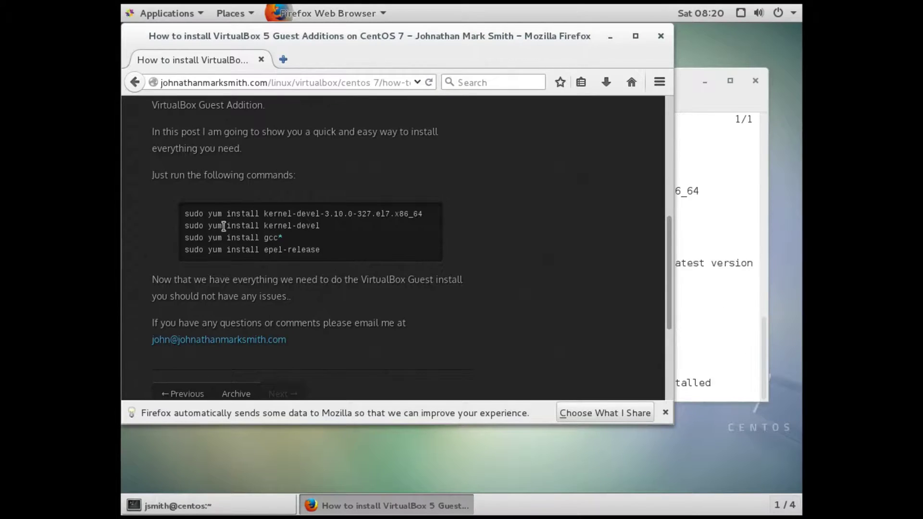
{"action": "left_click_drag", "start_coordinate": [185, 226], "coordinate": [320, 226]}
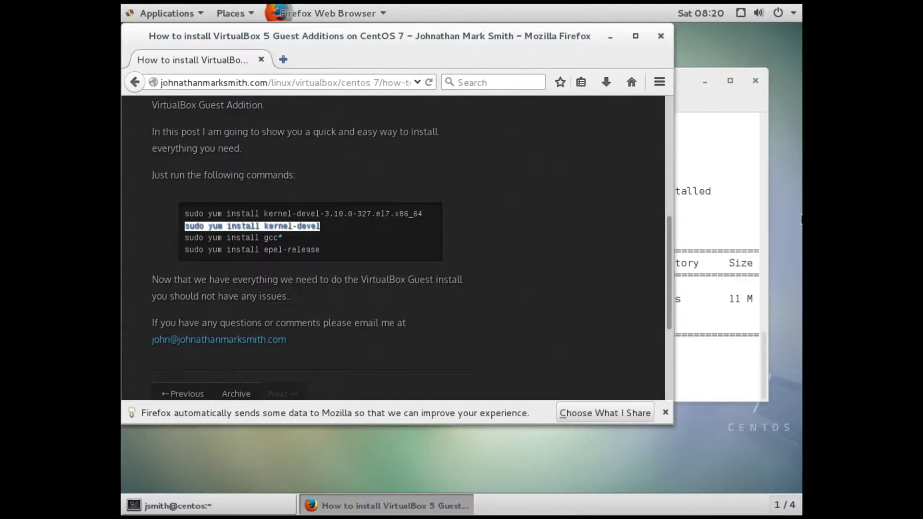
{"action": "left_click", "coordinate": [743, 214]}
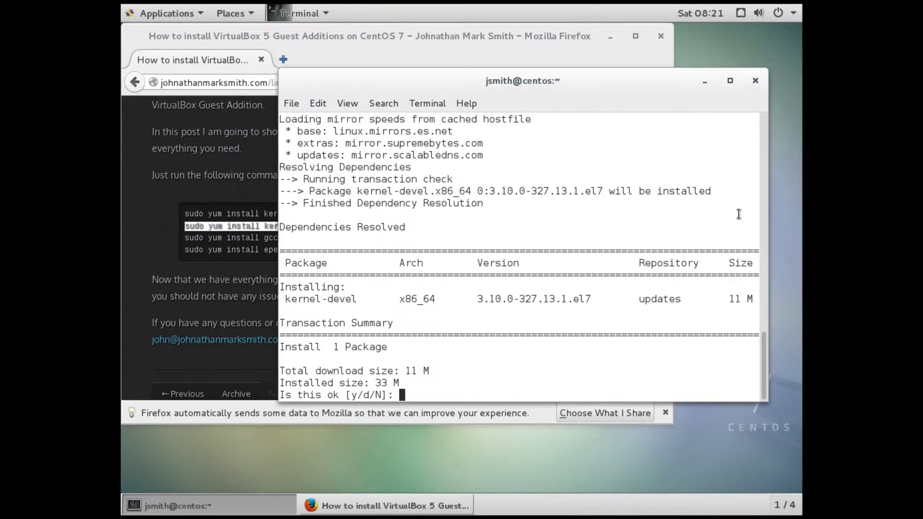
{"action": "type", "text": "y"}
{"action": "key", "text": "Return"}
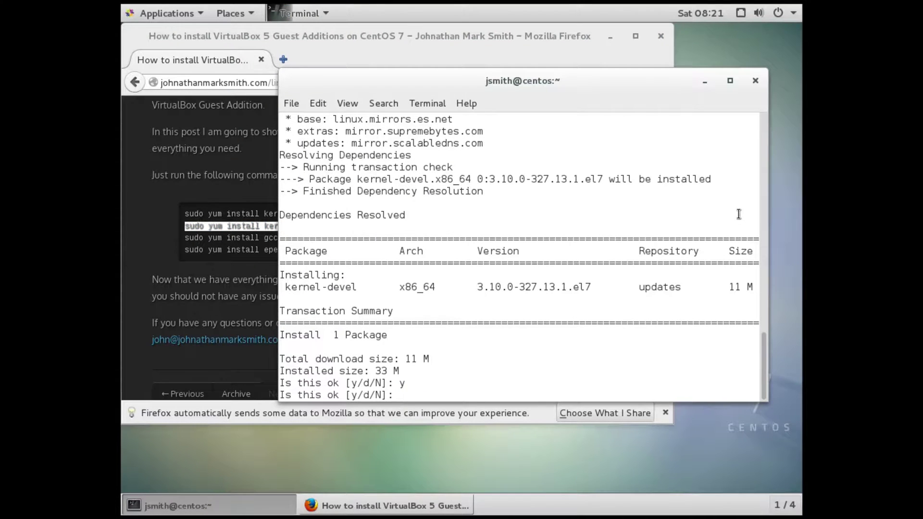
{"action": "type", "text": "y"}
{"action": "key", "text": "Return"}
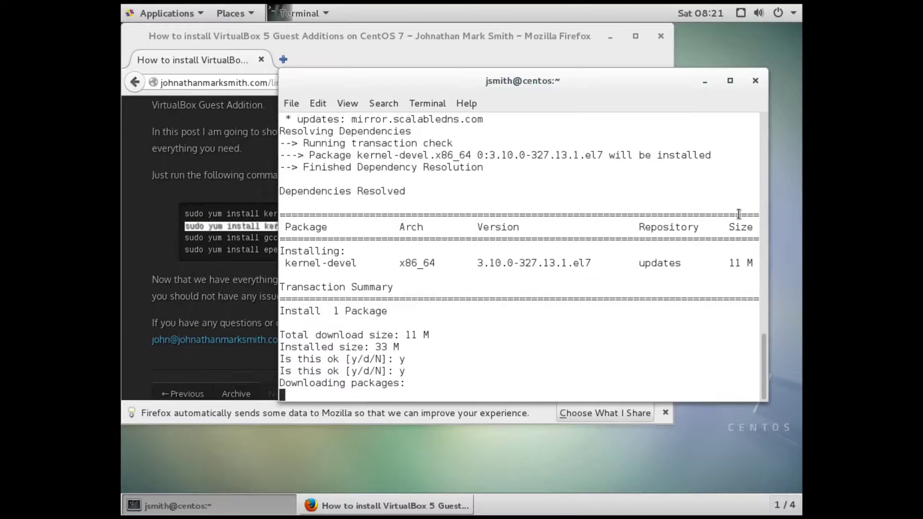
{"action": "left_click", "coordinate": [199, 248]}
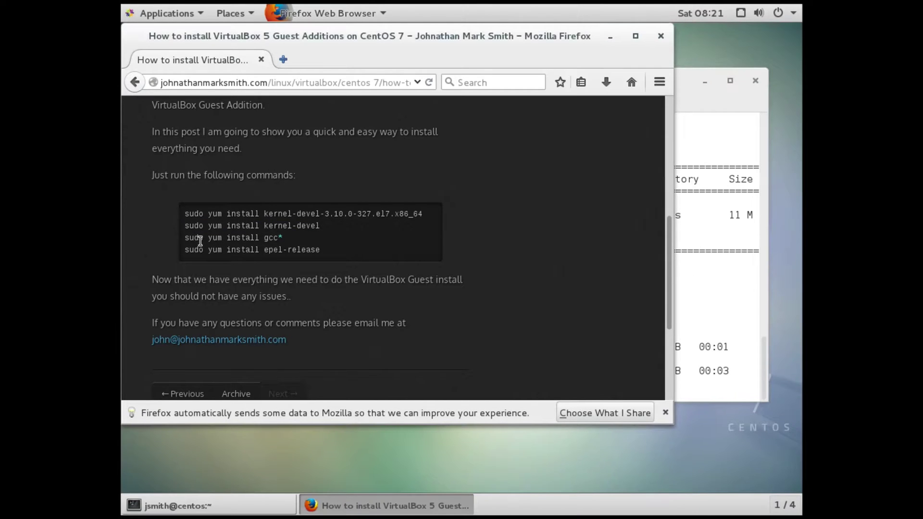
Step: Copy the tutorial's gcc line, run sudo yum install gcc* and approve the 28 packages
{"action": "triple_click", "coordinate": [199, 239]}
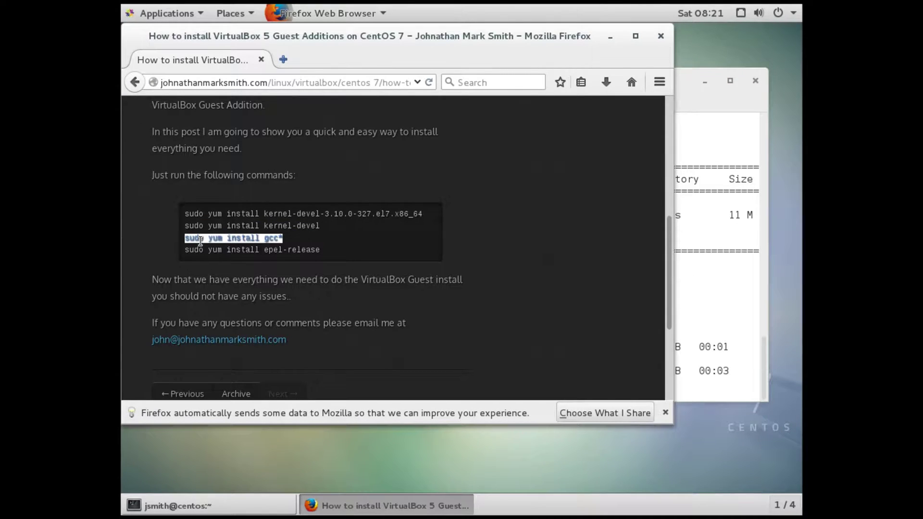
{"action": "left_click", "coordinate": [714, 287]}
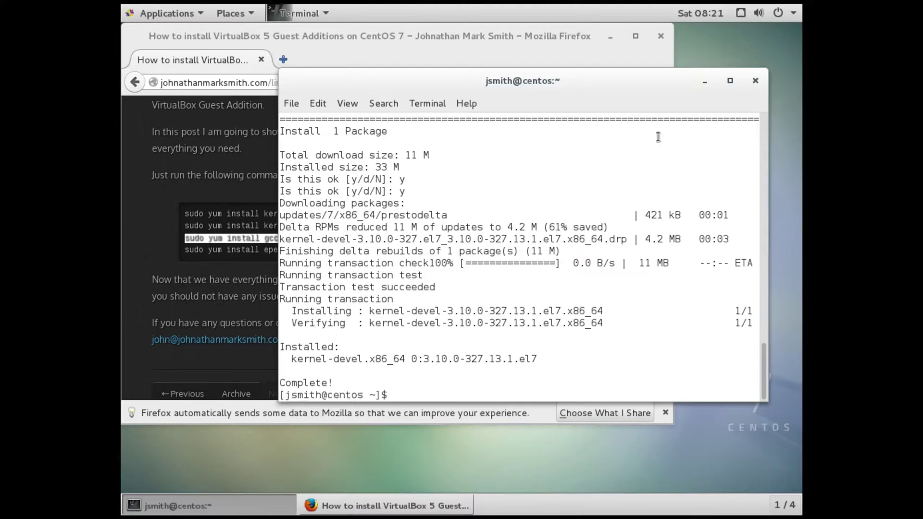
{"action": "left_click", "coordinate": [320, 103]}
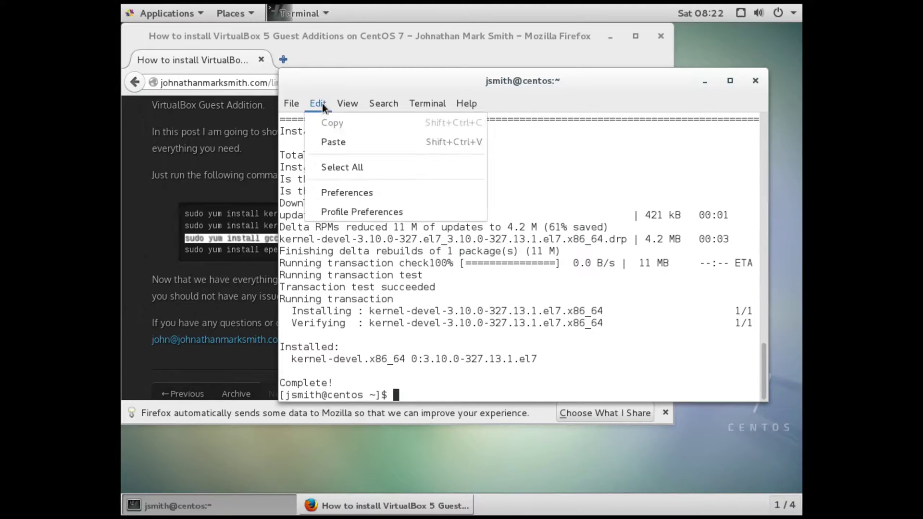
{"action": "left_click", "coordinate": [328, 141]}
{"action": "type", "text": "*"}
{"action": "key", "text": "Return"}
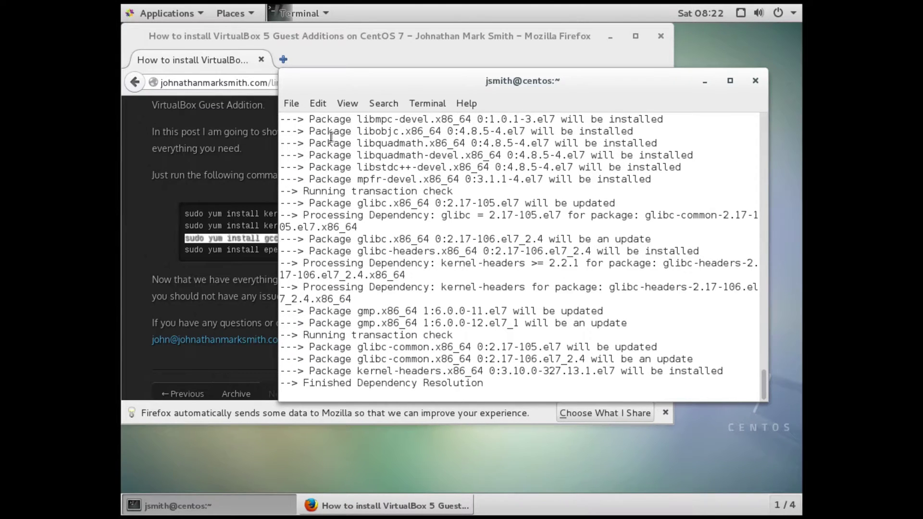
{"action": "type", "text": "y"}
{"action": "key", "text": "Return"}
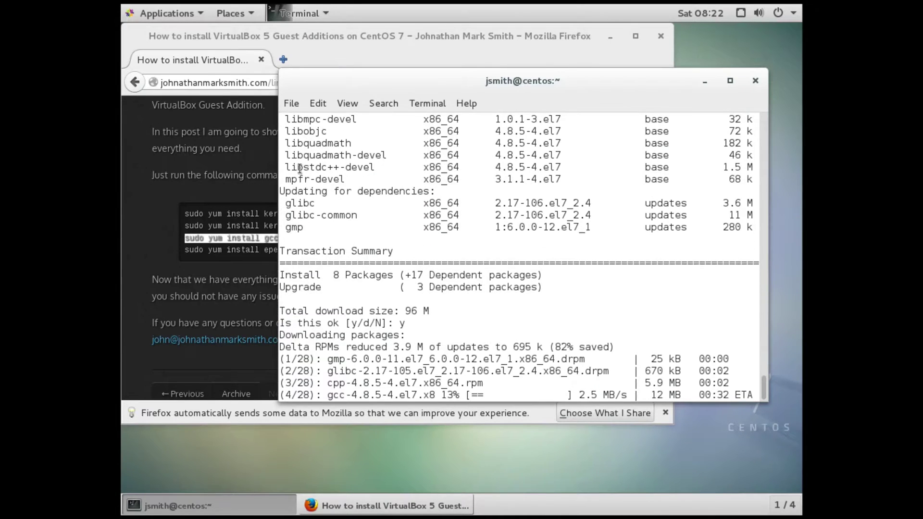
Step: Select the 'sudo yum install epel-release' line while checking the gcc transaction's progress
{"action": "triple_click", "coordinate": [247, 251]}
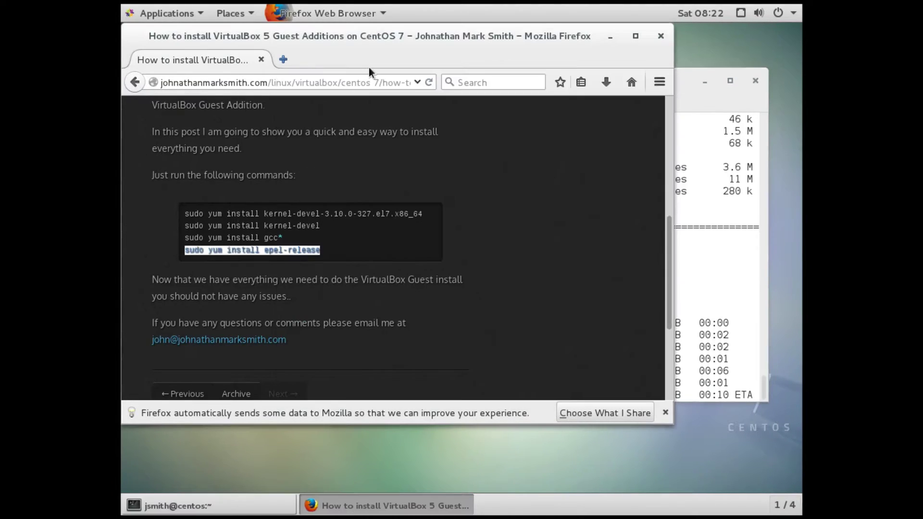
{"action": "left_click", "coordinate": [385, 211]}
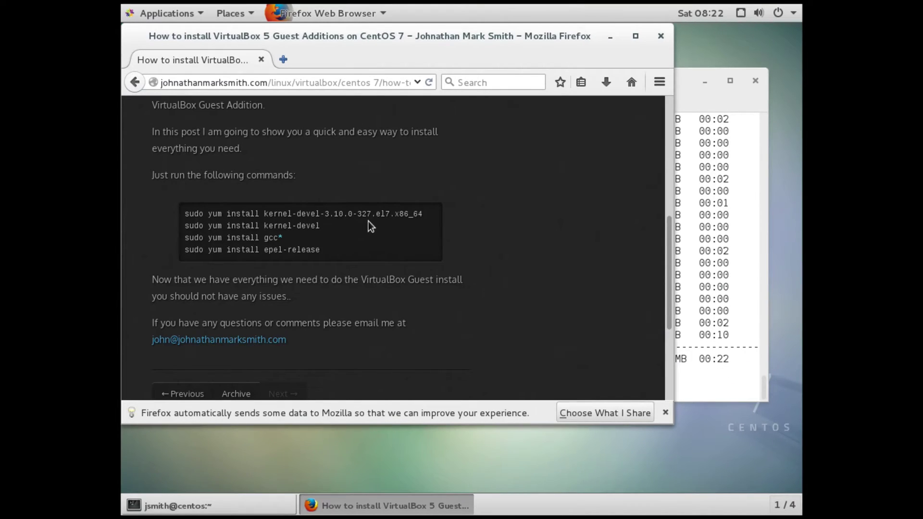
{"action": "left_click", "coordinate": [701, 209]}
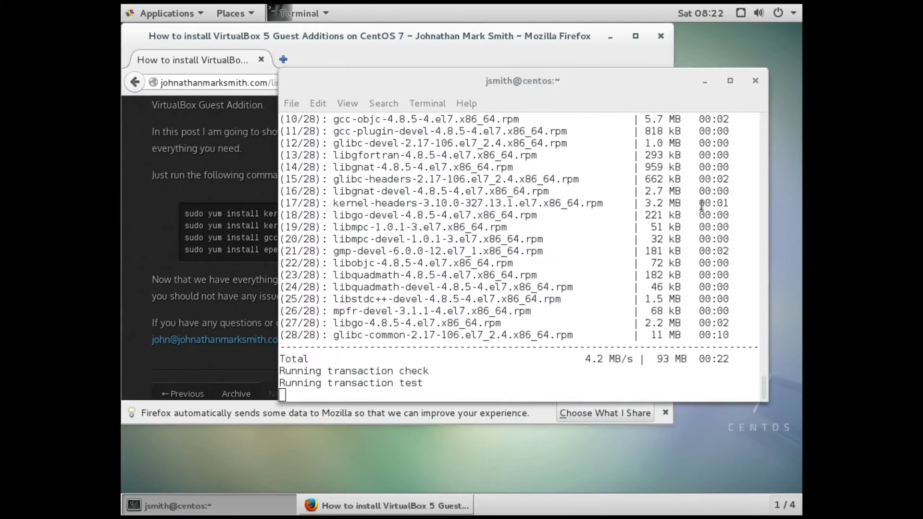
{"action": "left_click", "coordinate": [141, 279]}
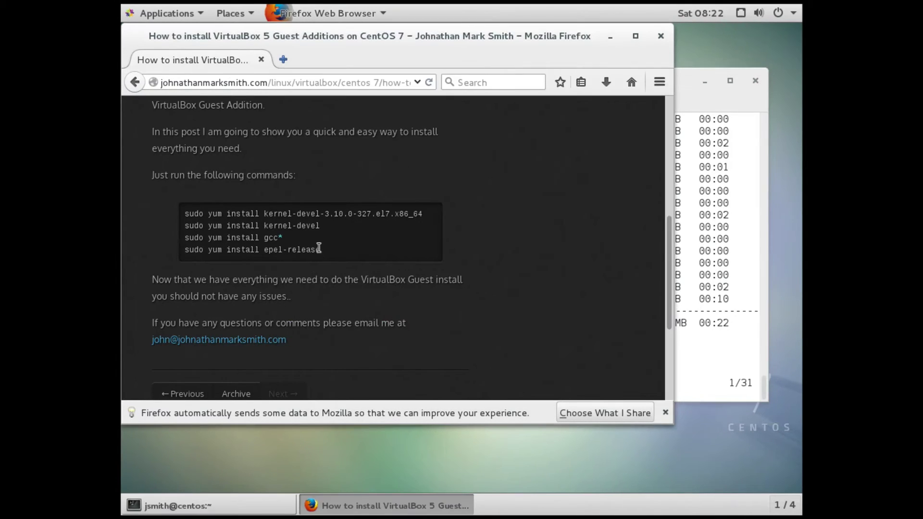
{"action": "left_click_drag", "start_coordinate": [323, 249], "coordinate": [186, 250]}
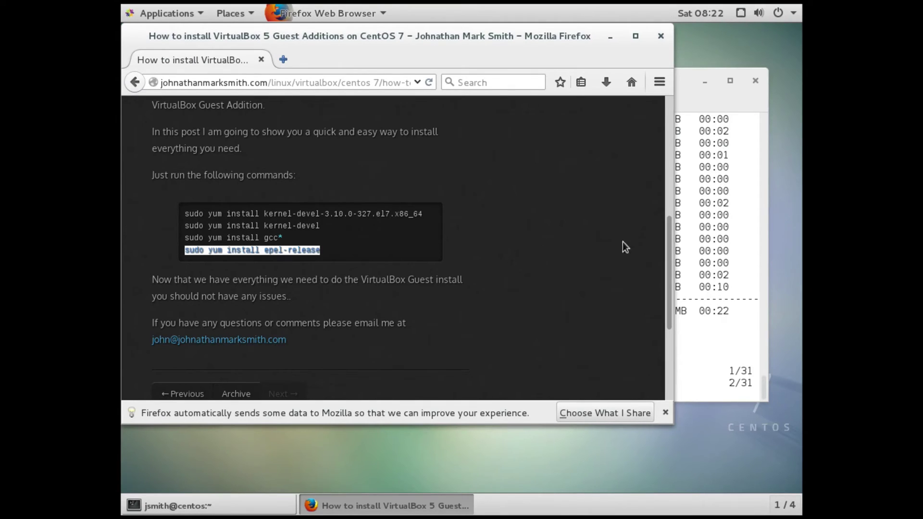
{"action": "left_click", "coordinate": [694, 241]}
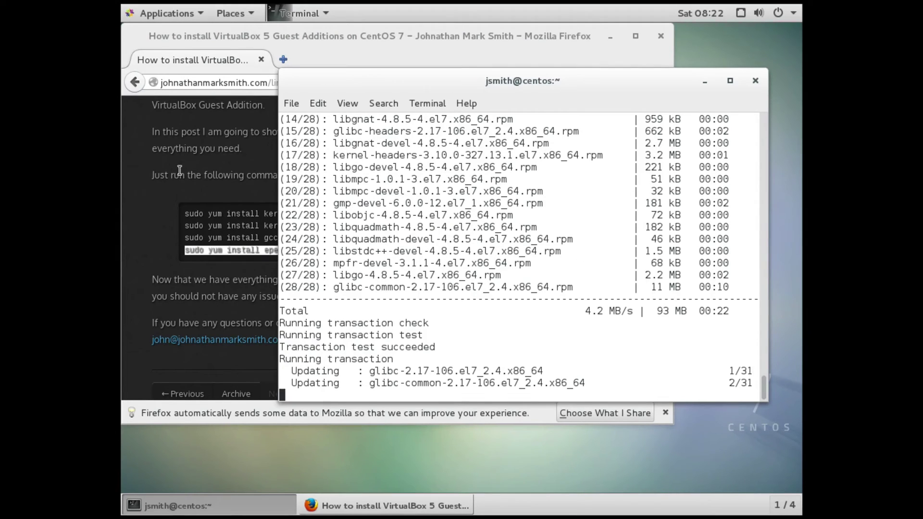
{"action": "left_click", "coordinate": [499, 64]}
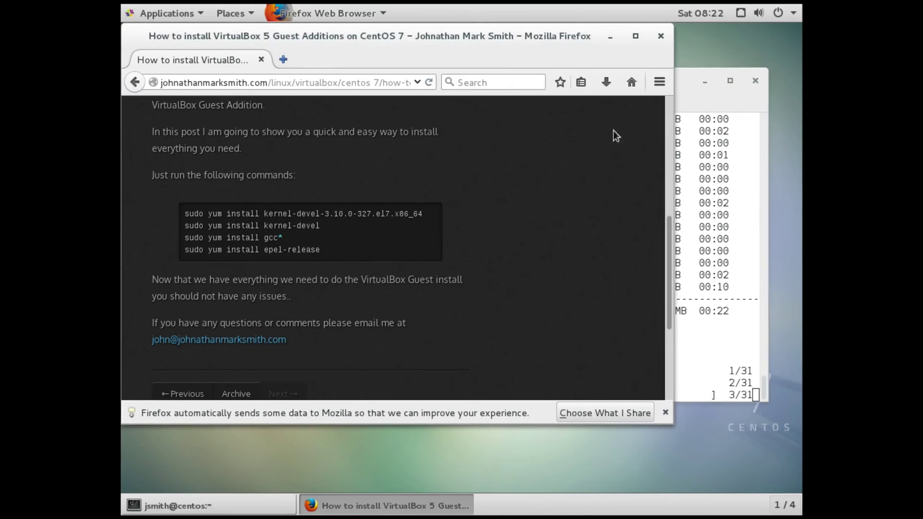